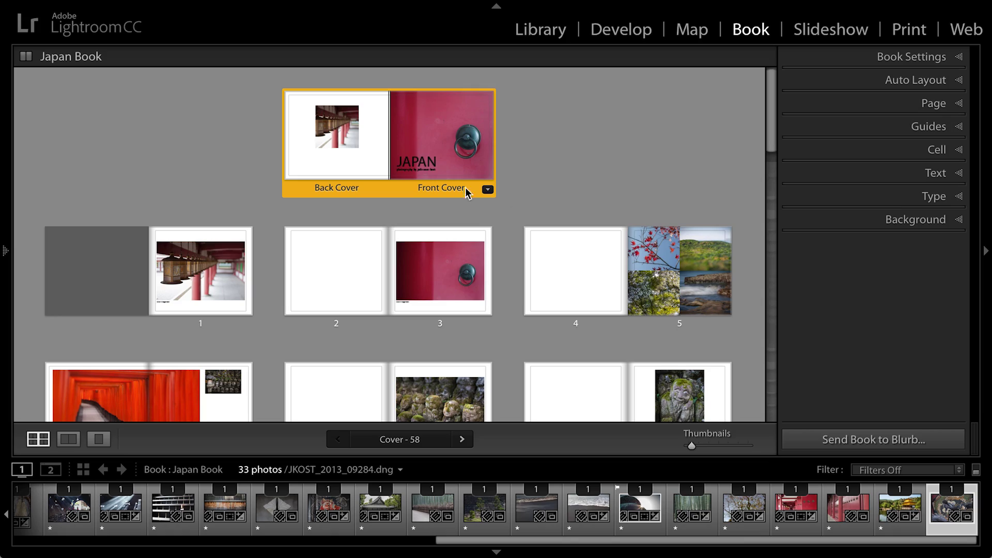
Open the Front Cover spread with the JAPAN title in Single Page view.
double_click(421, 189)
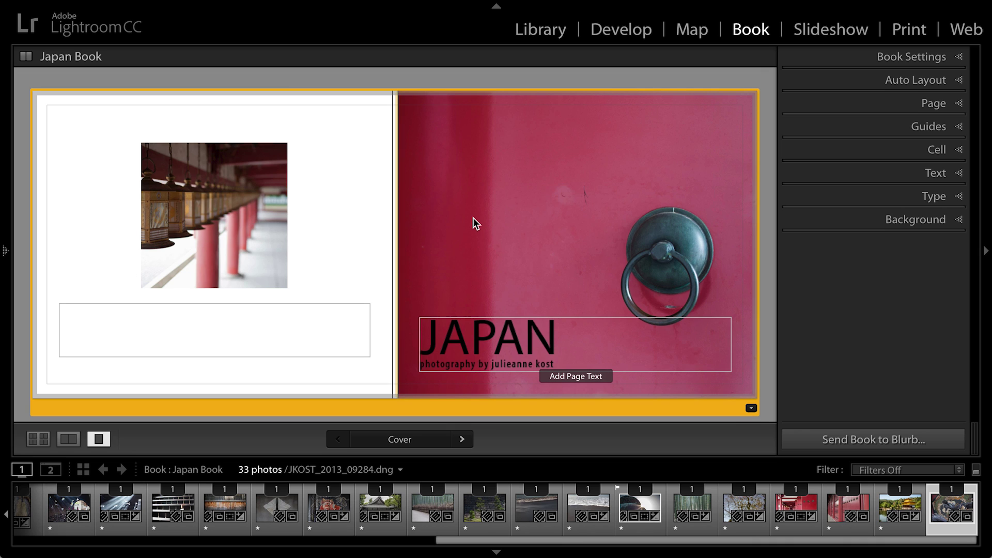
Select the entire JAPAN cover title text with Type settings shown, then reveal the Text panel.
click(542, 323)
click(537, 273)
click(923, 197)
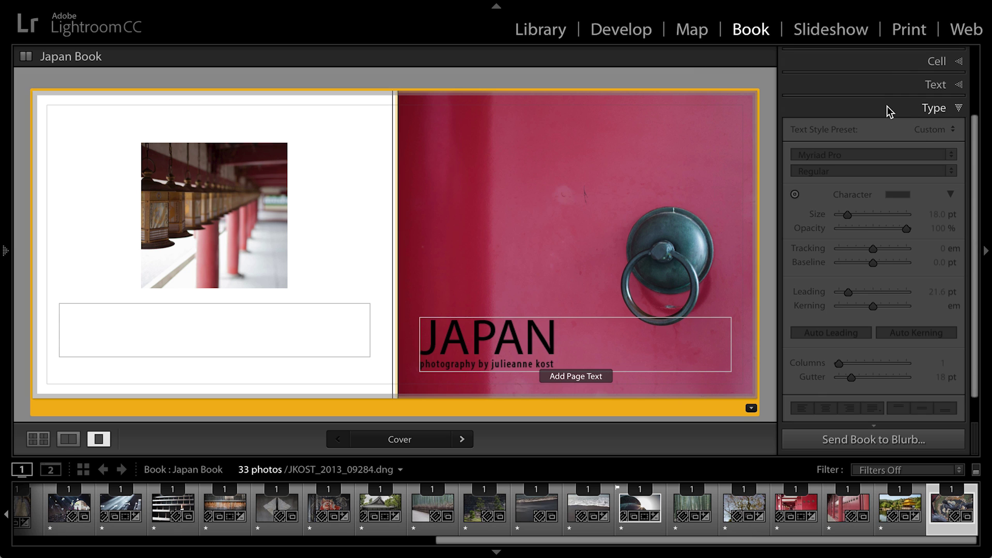
click(520, 341)
click(521, 341)
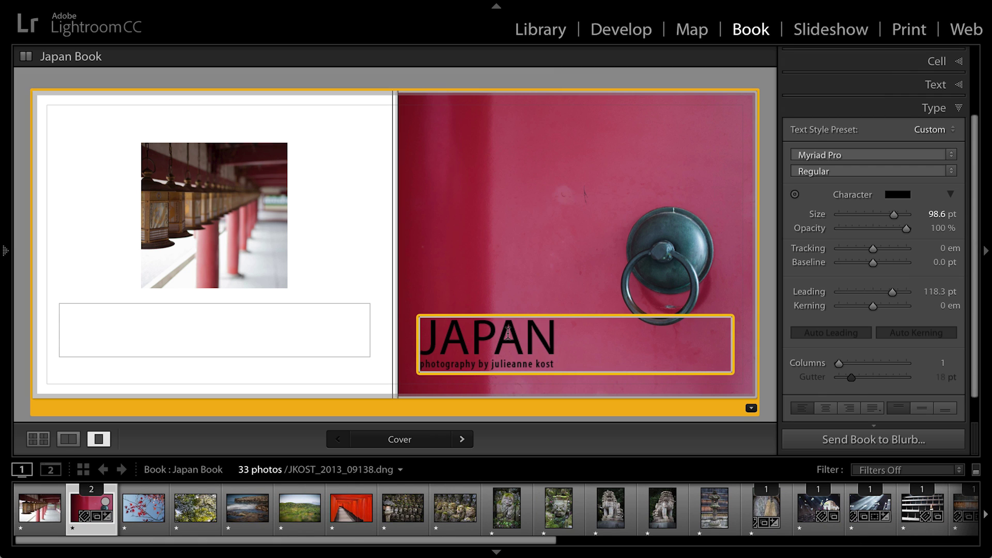
drag(563, 336, 395, 336)
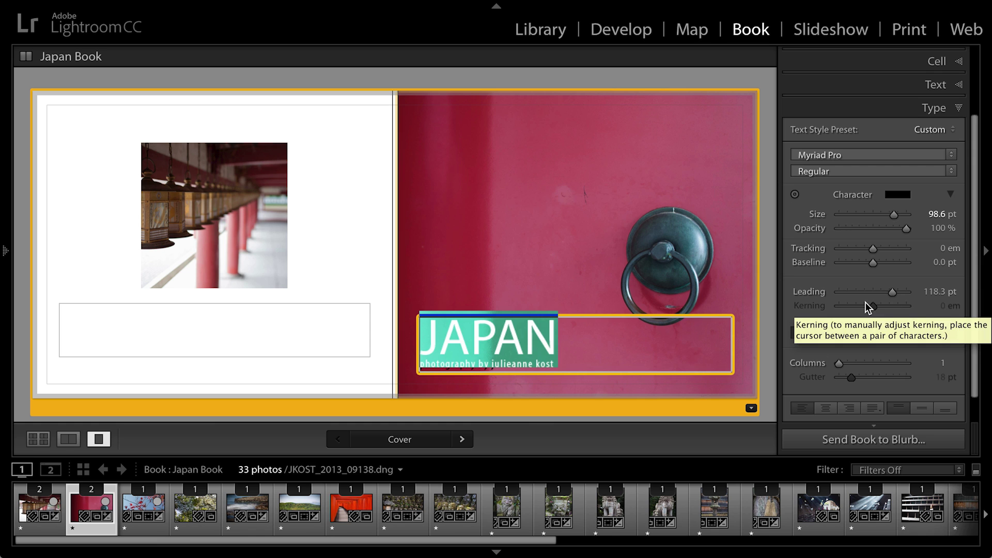
click(862, 84)
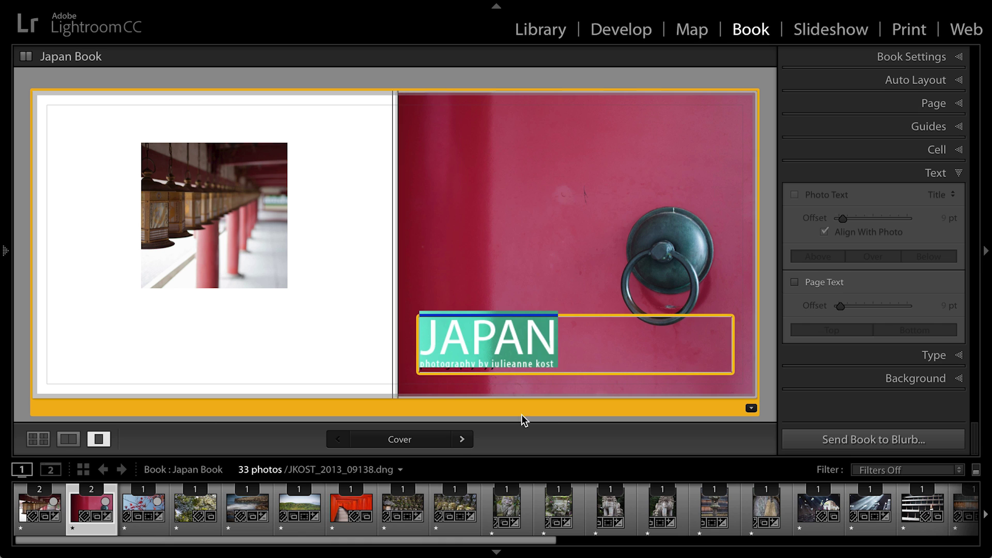
On page 1, caption the lantern photo from its Title metadata, placed below at 9 pt.
click(461, 439)
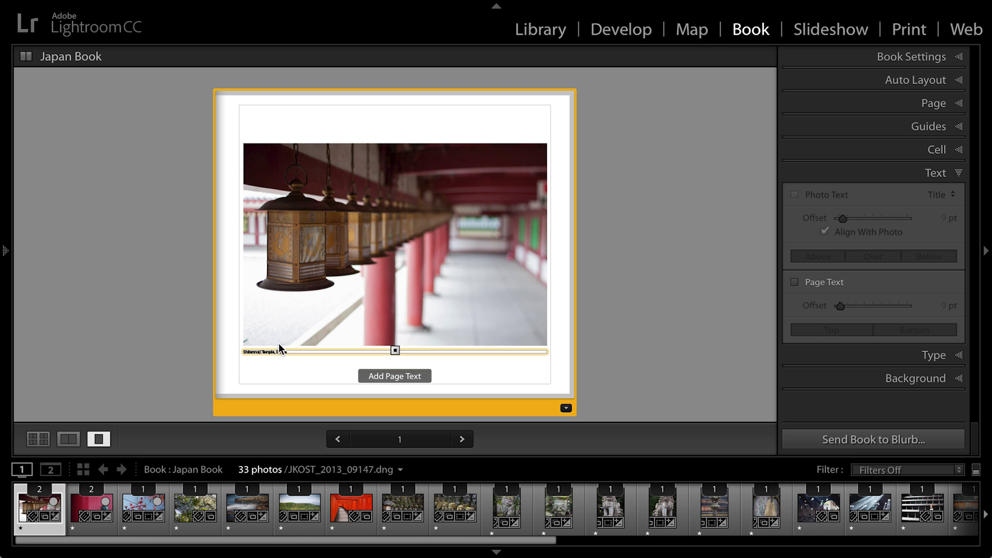
click(295, 284)
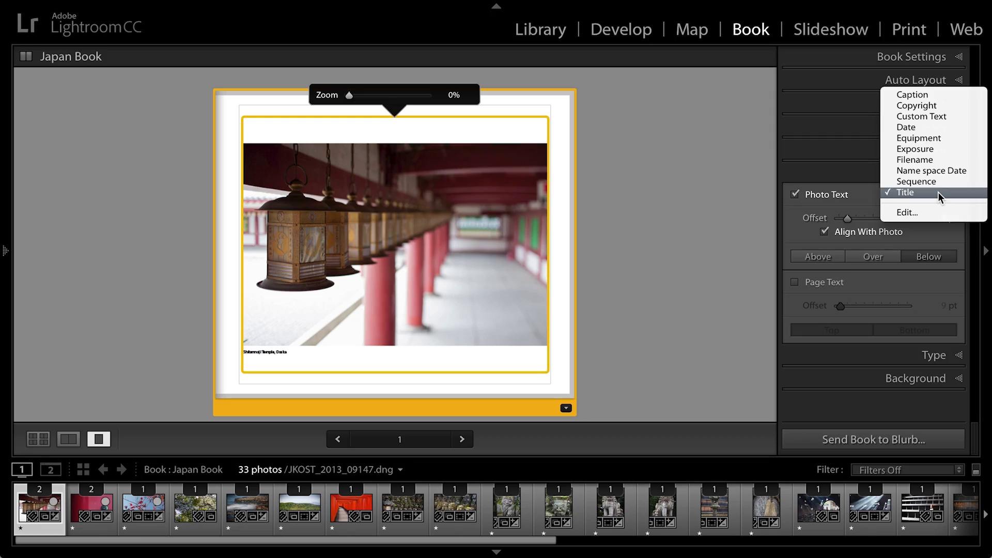
click(938, 196)
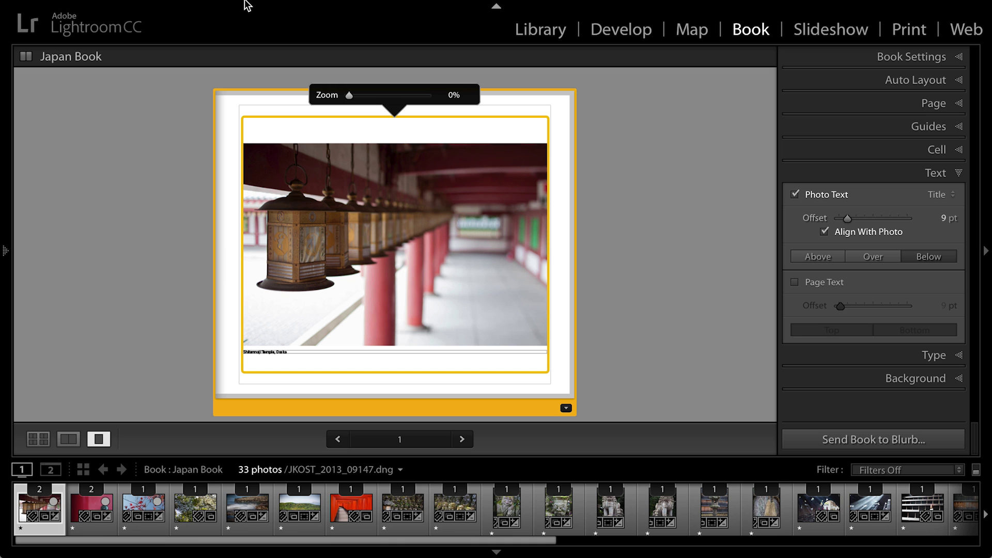
Confirm Book Preferences has Fill text boxes with Title metadata enabled.
mouse_move(243, 4)
click(194, 9)
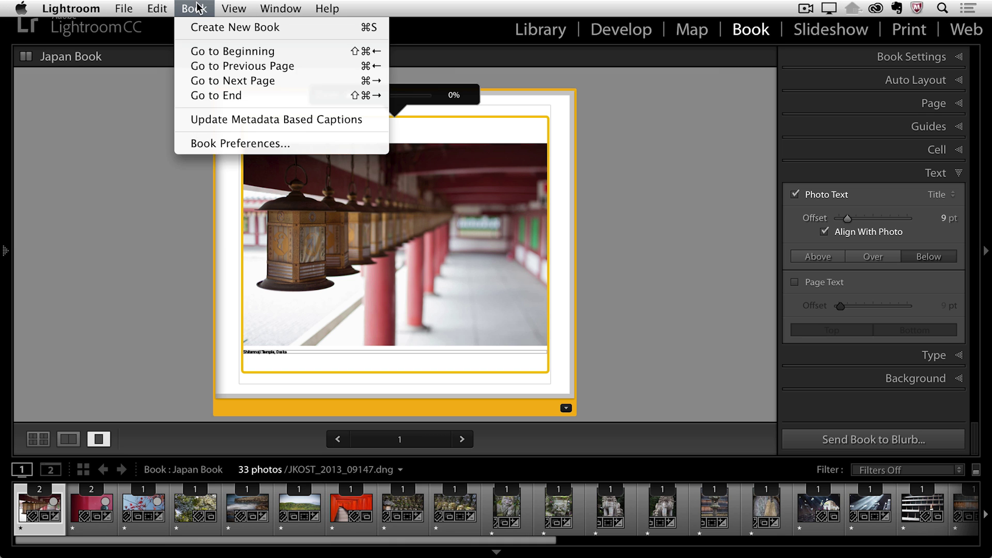
click(226, 147)
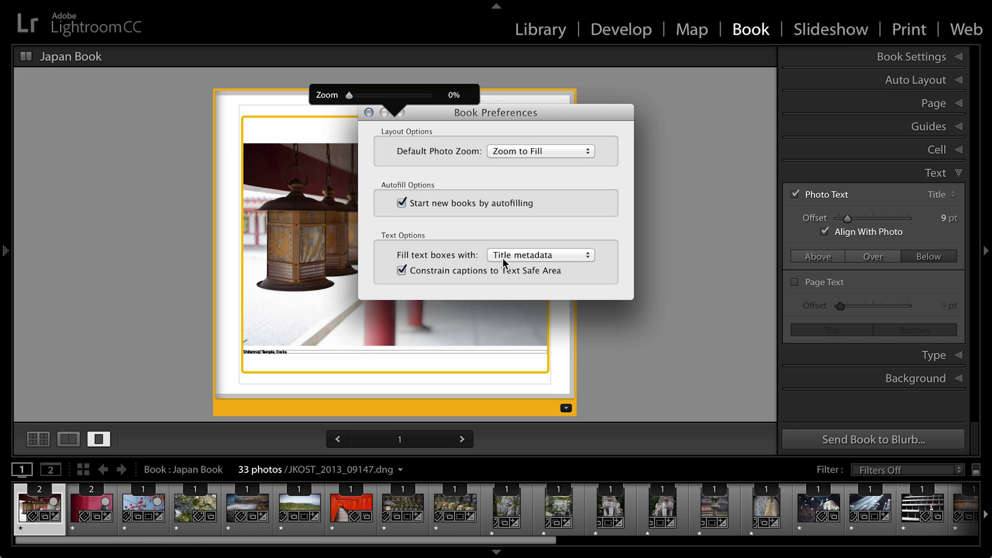
click(368, 113)
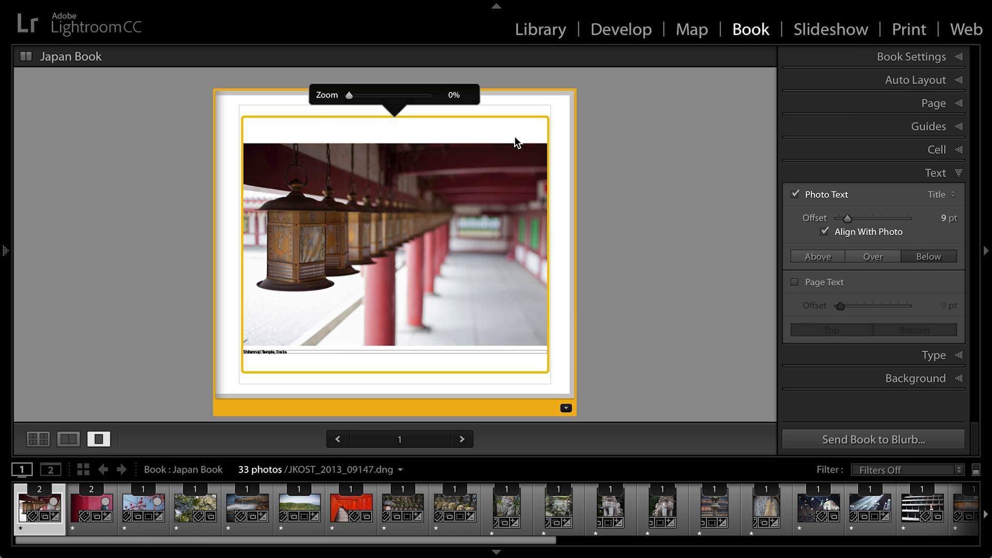
Check in the Library that the lantern photo's Title reads 'Shitennoji Temple, Osaka'.
click(910, 80)
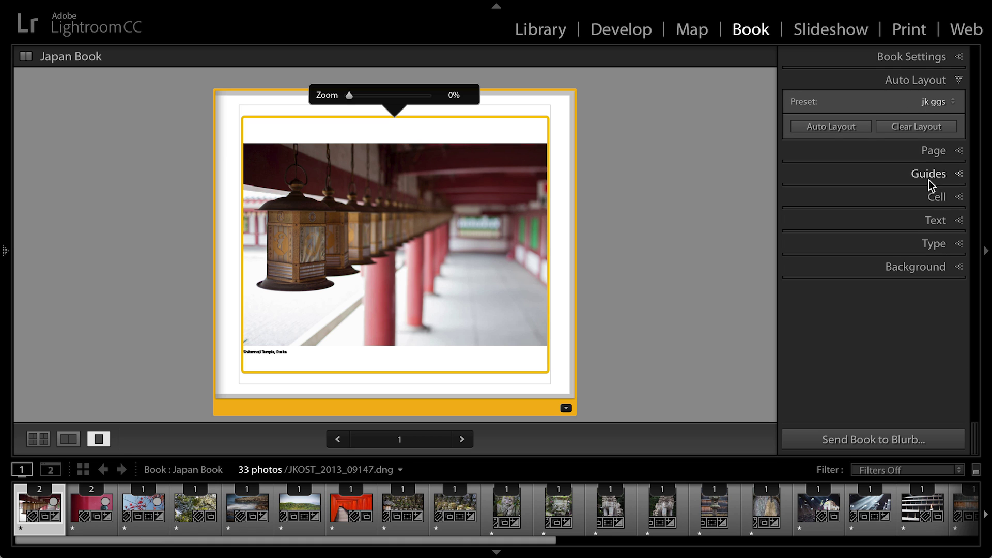
click(919, 222)
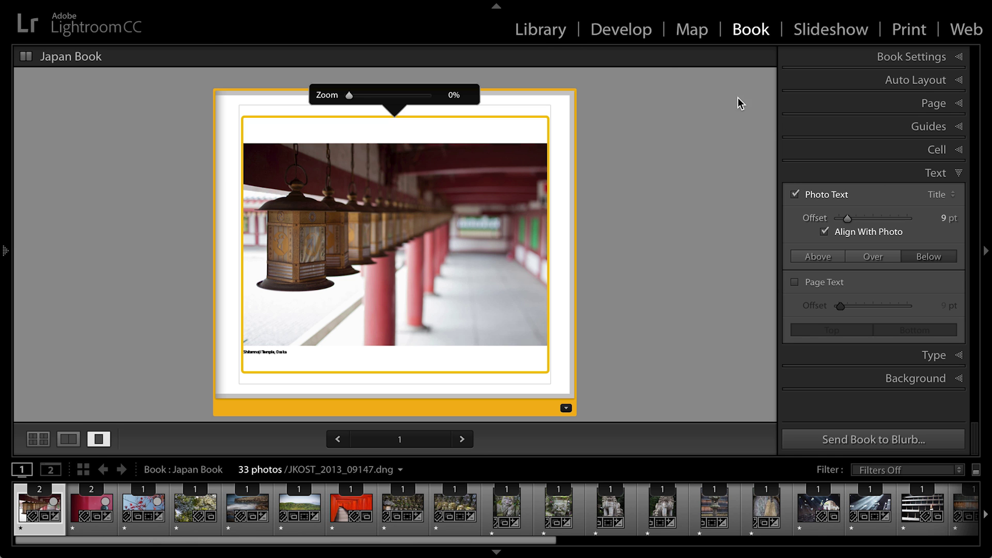
click(540, 31)
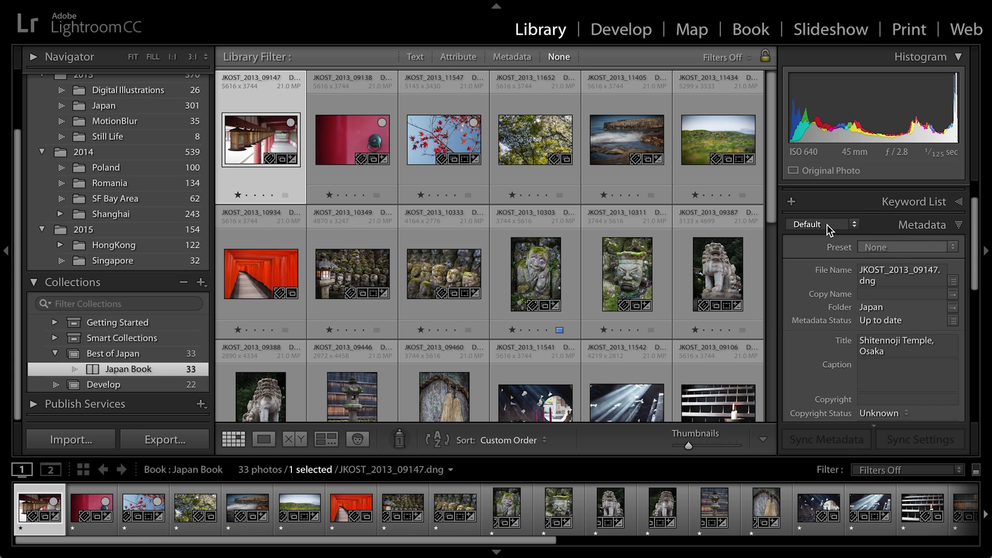
Back in the Book module, turn on Page Text for page 1 at the bottom, offset 9 pt.
click(759, 31)
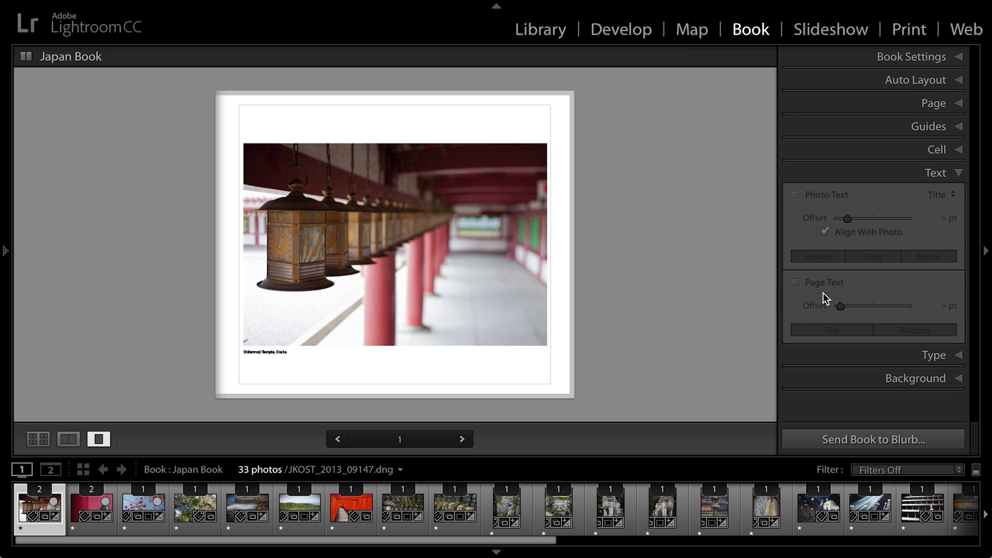
click(559, 279)
click(794, 282)
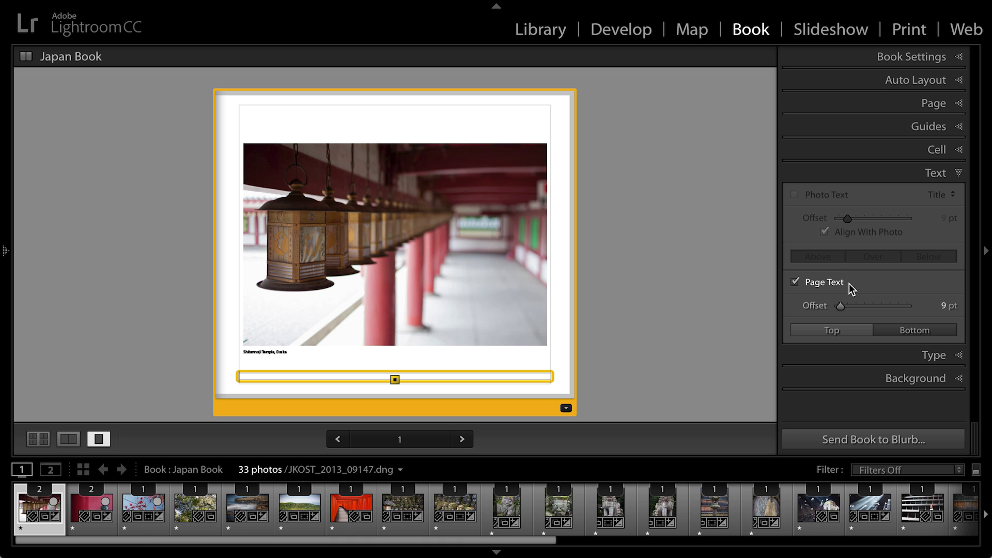
Enter six lines of placeholder text in page 1's text box, then move it to the top.
text(jdhf askjdhf sdjfh df)
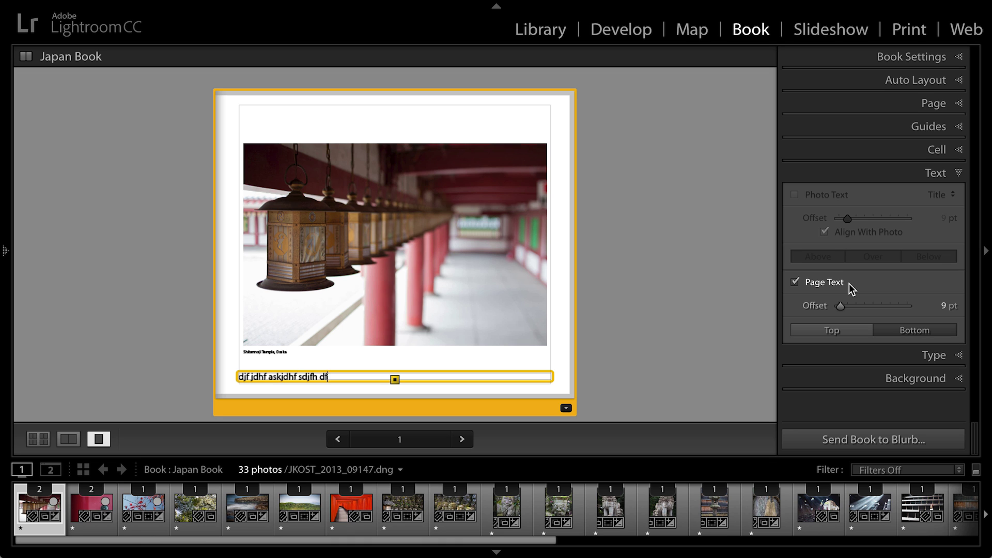
key(Return)
text(adfjh dfkjh fg)
key(Return)
text(afdkgjd fjkgh dfg)
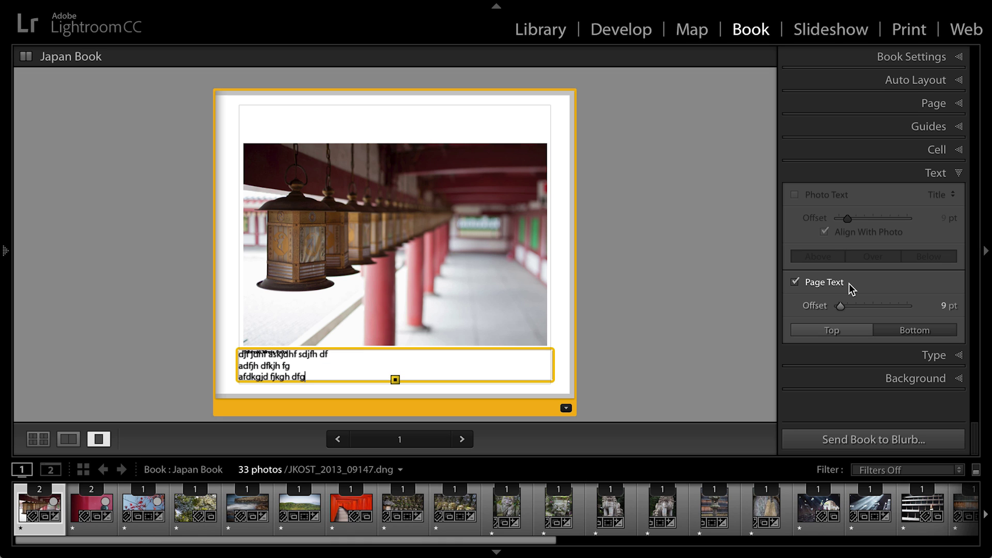
key(Return)
text(adfjhfg kjdhfg kjhdfg)
key(Return)
text(adfg;hd fgkjhdf kghsdf)
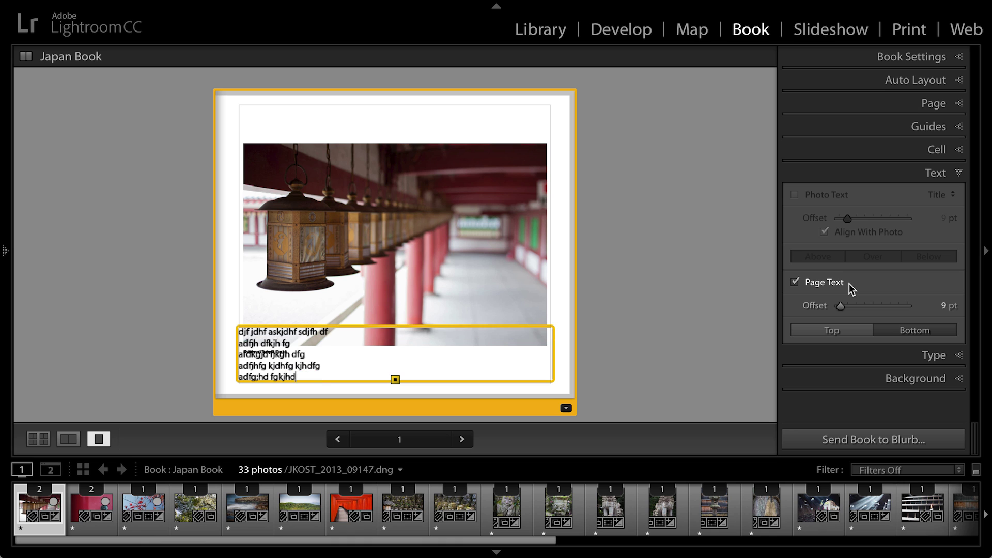
key(Return)
text(dfkgjh dfkgjh dfgh)
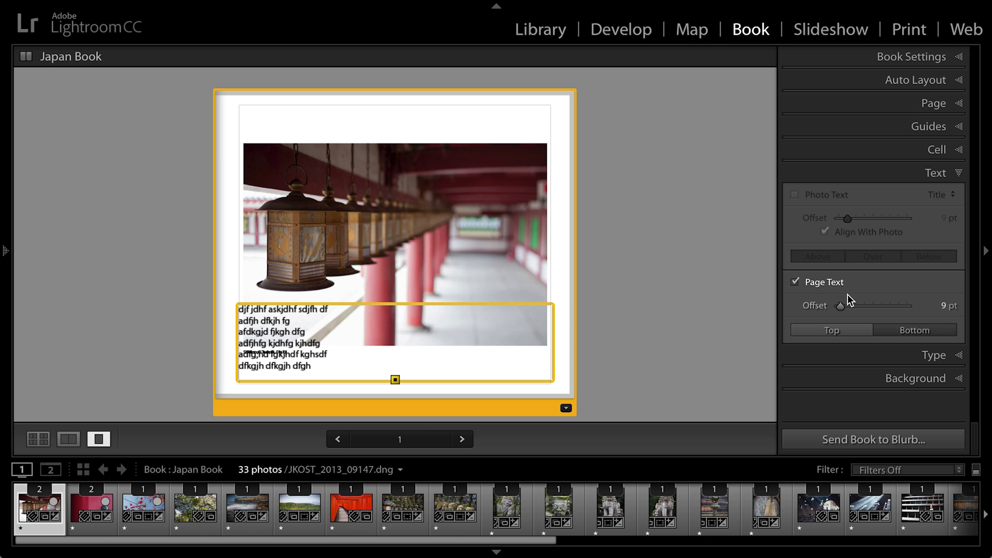
click(841, 328)
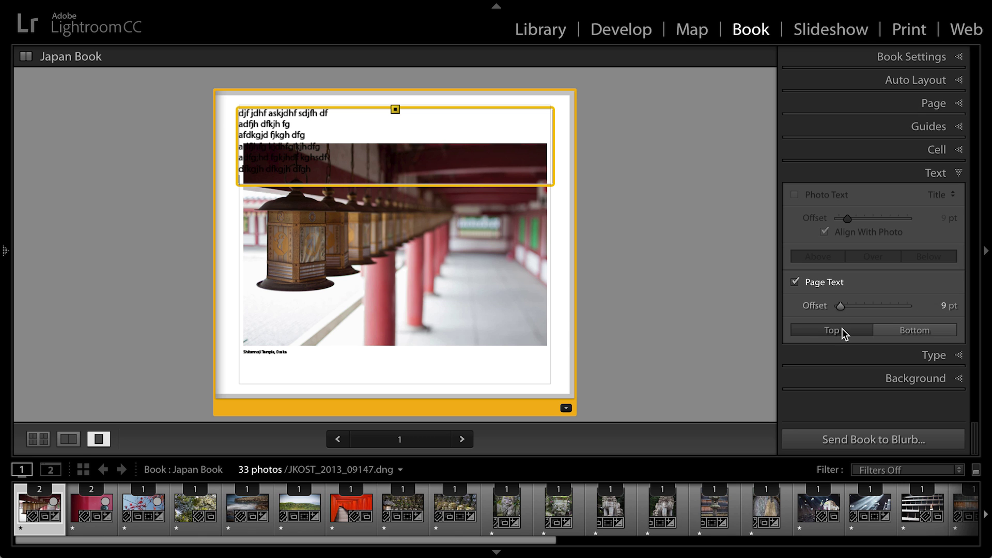
Return the page text to the bottom and raise it with a 38 pt offset.
click(902, 329)
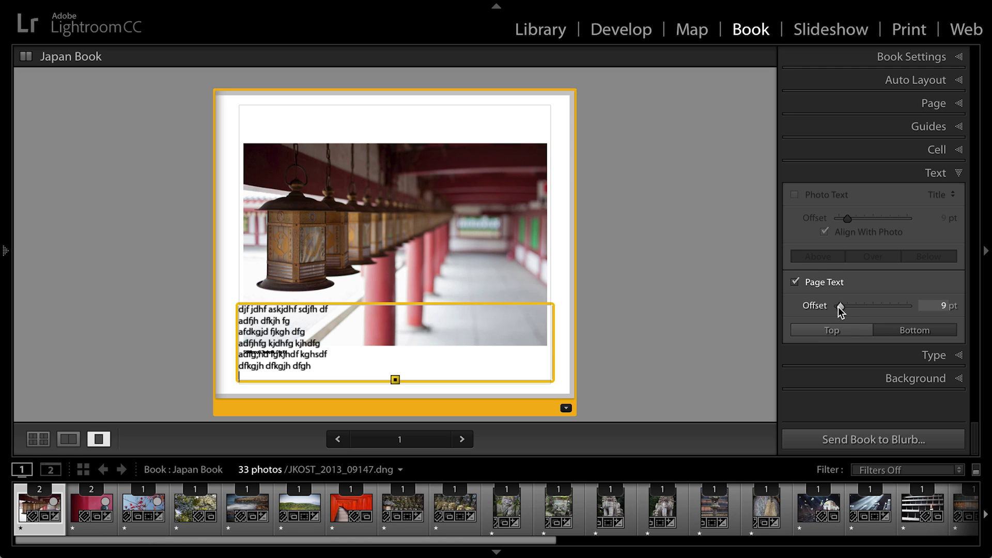
mouse_move(838, 307)
mouse_down()
mouse_move(901, 307)
mouse_move(841, 318)
mouse_up()
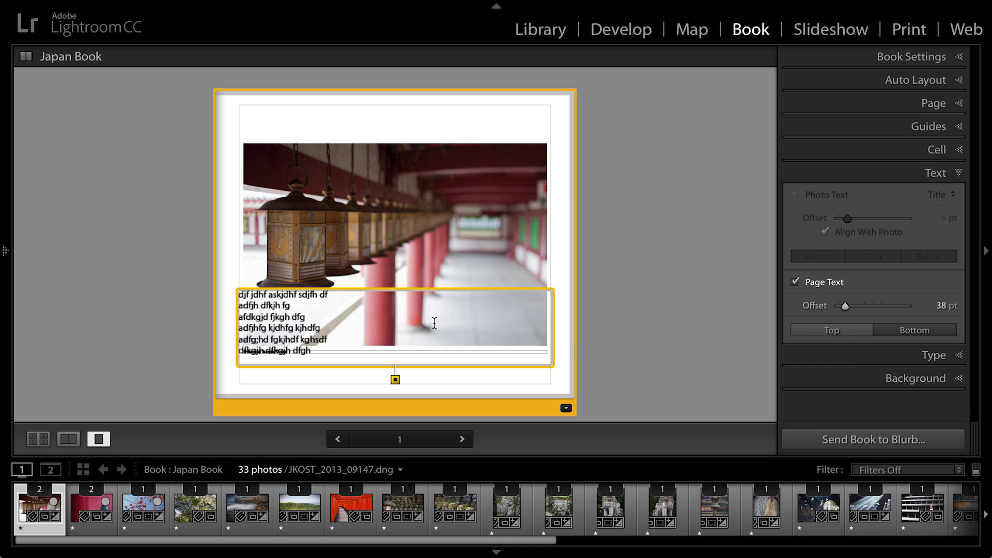
click(842, 150)
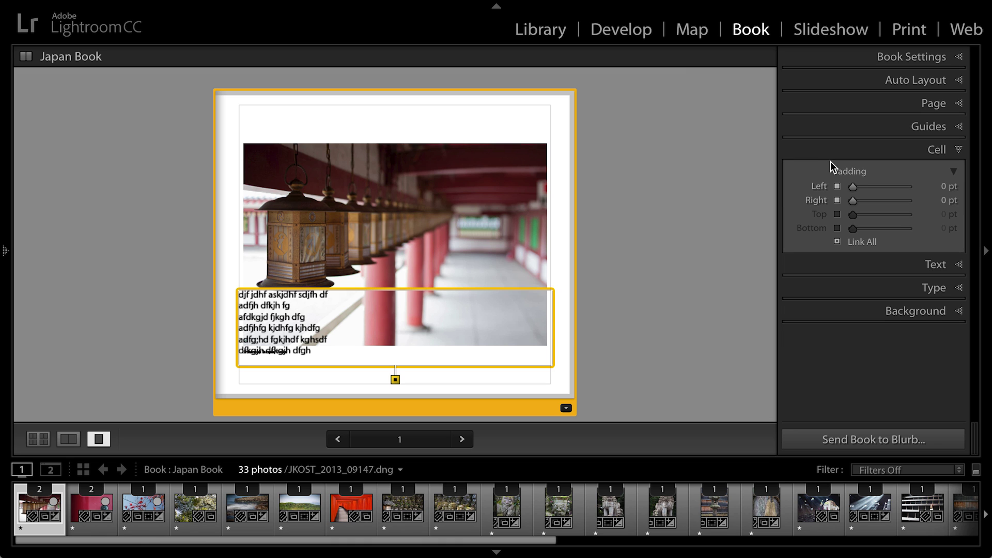
Unlink cell padding and set Padding Left to 405 pt, shifting the text block right.
click(837, 241)
drag(851, 185, 887, 185)
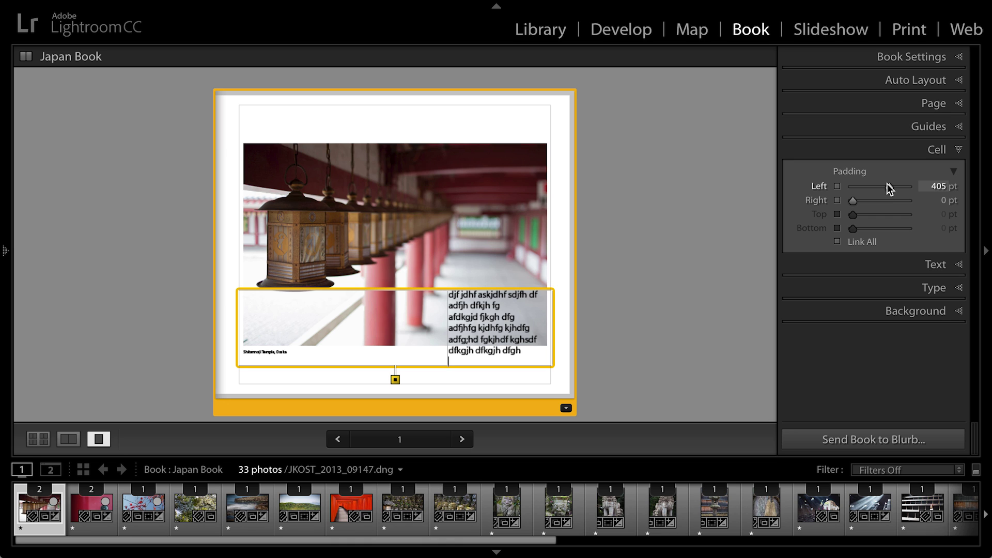
click(540, 345)
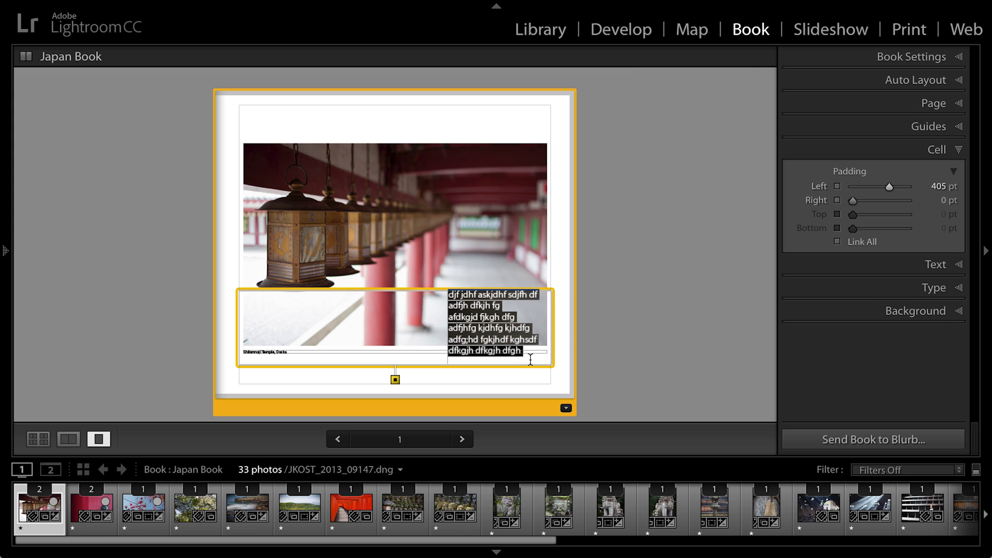
Make page 1's placeholder lines flush right with the Type panel's Align Right option.
click(897, 287)
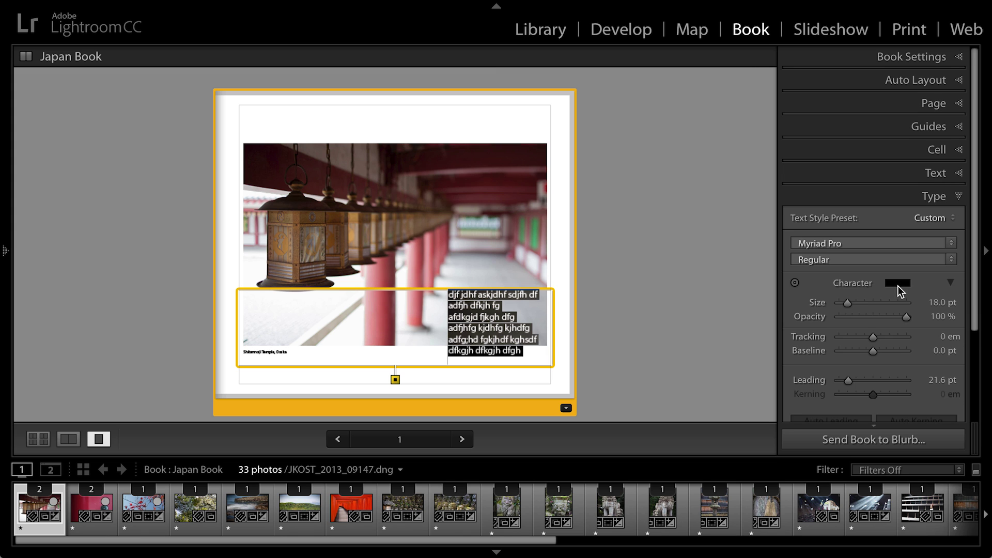
scroll(899, 285, down, 5)
scroll(888, 310, down, 1)
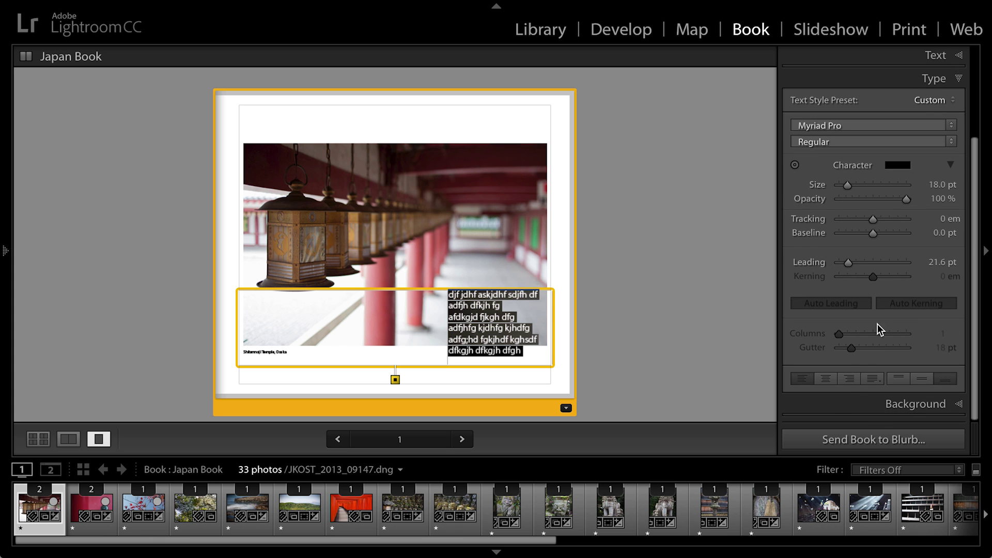
click(850, 379)
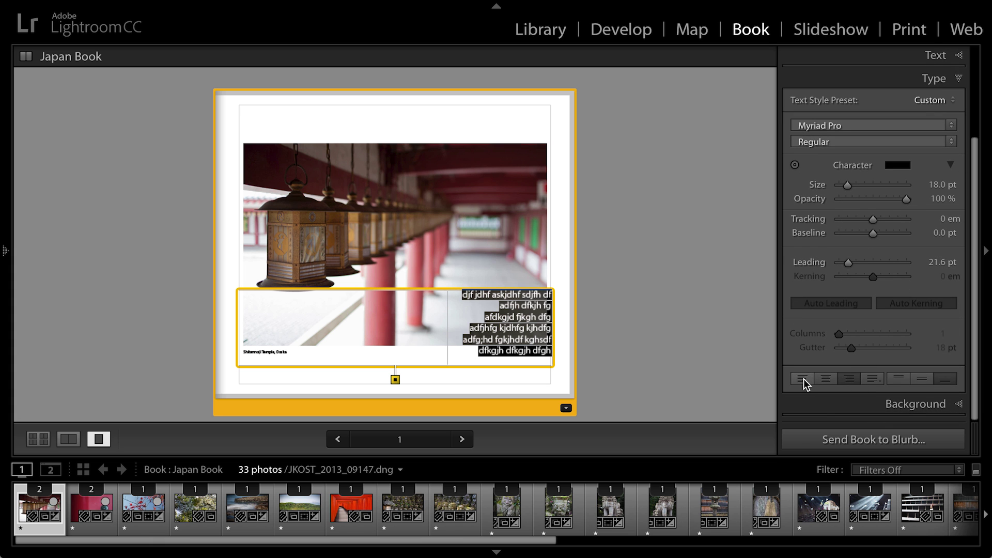